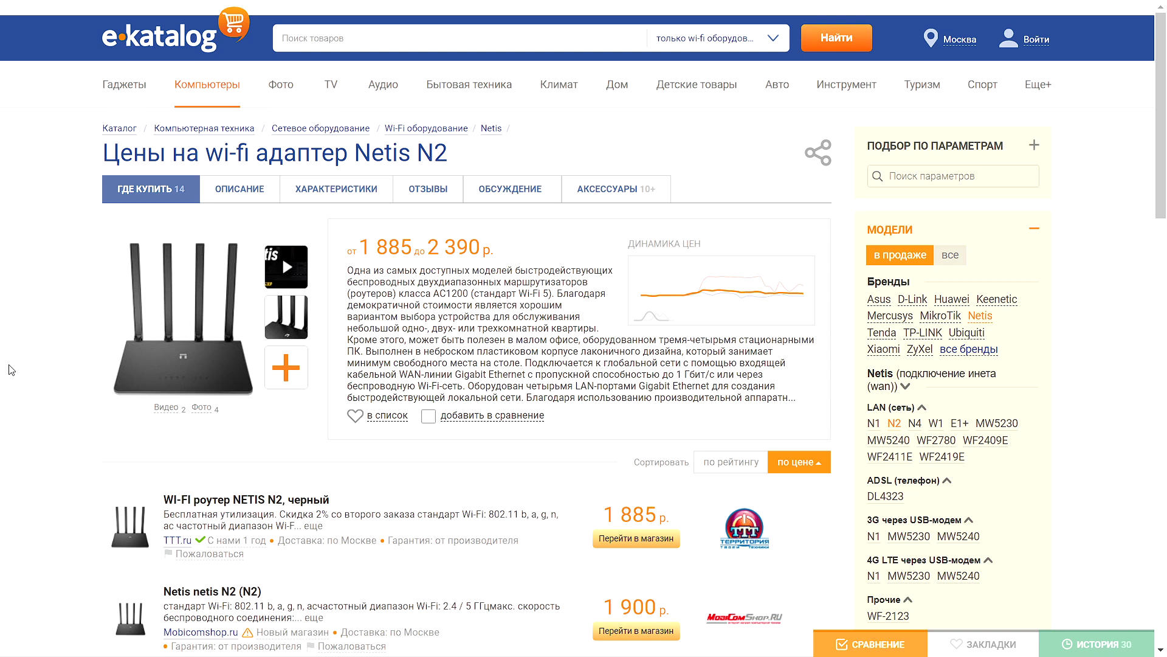
# Review the store offers for the Netis N2 router and examine its characteristics page on E-Katalog.
pyautogui.scroll(-14, 10, 369)
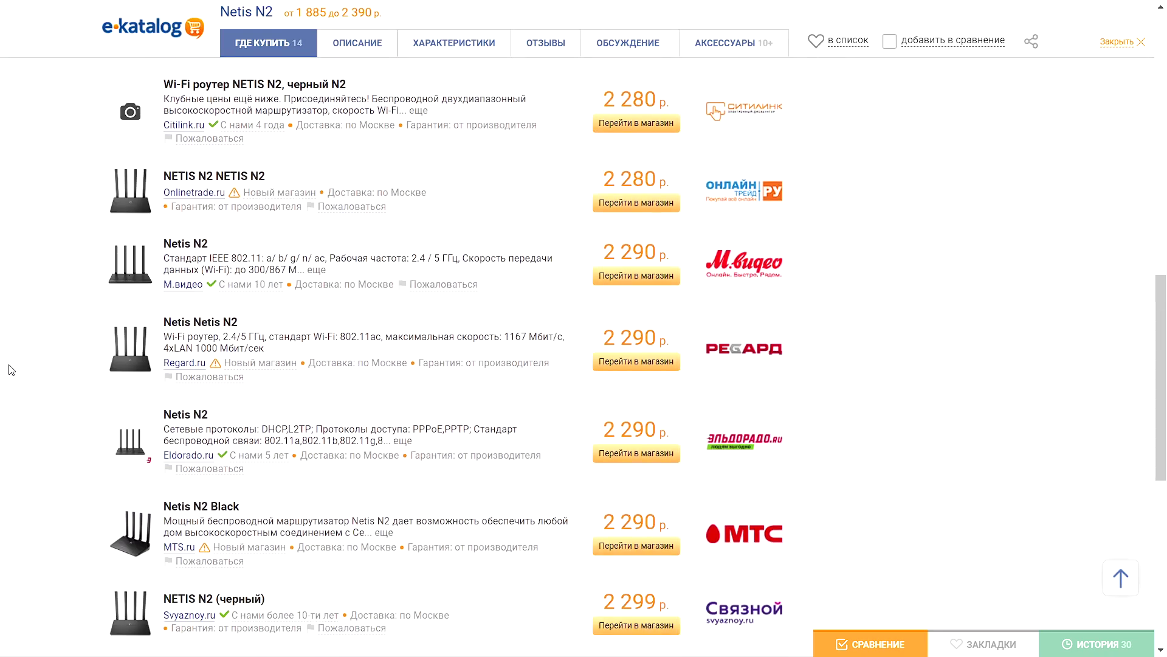
pyautogui.scroll(14, 16, 428)
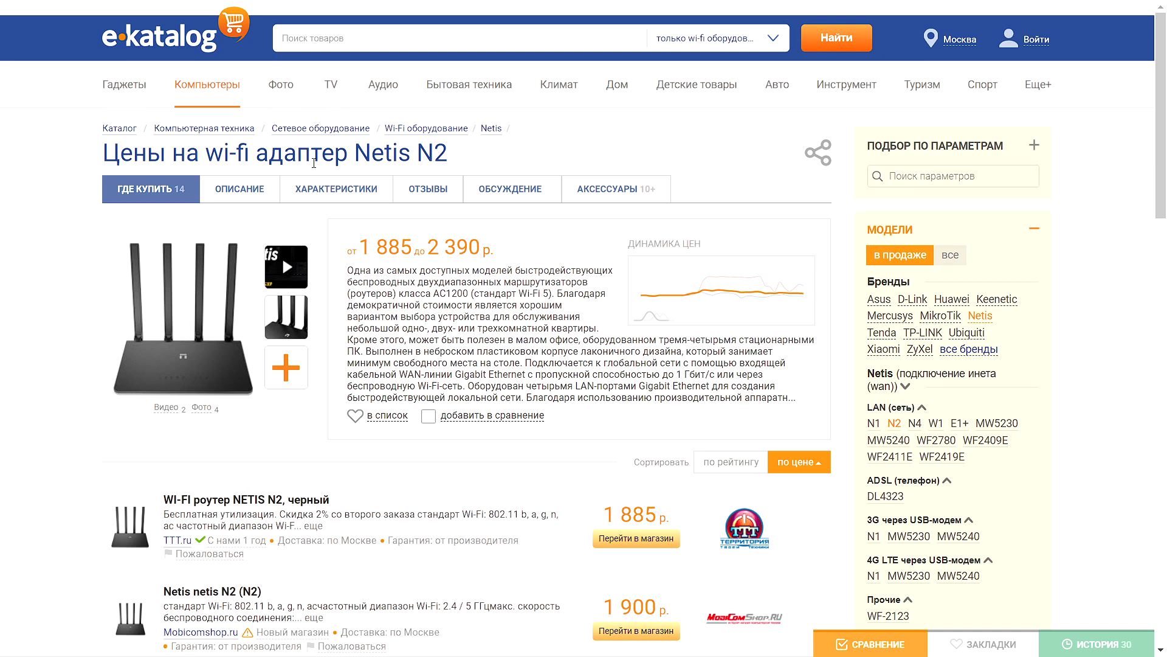
pyautogui.click(337, 189)
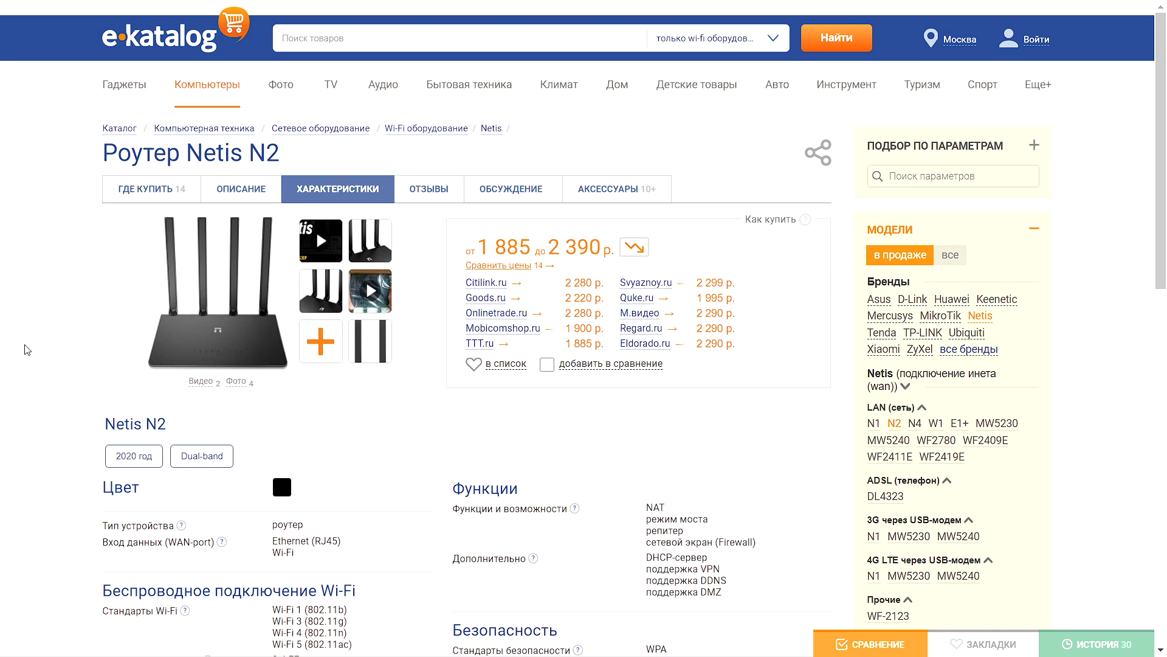
pyautogui.scroll(-7, 24, 350)
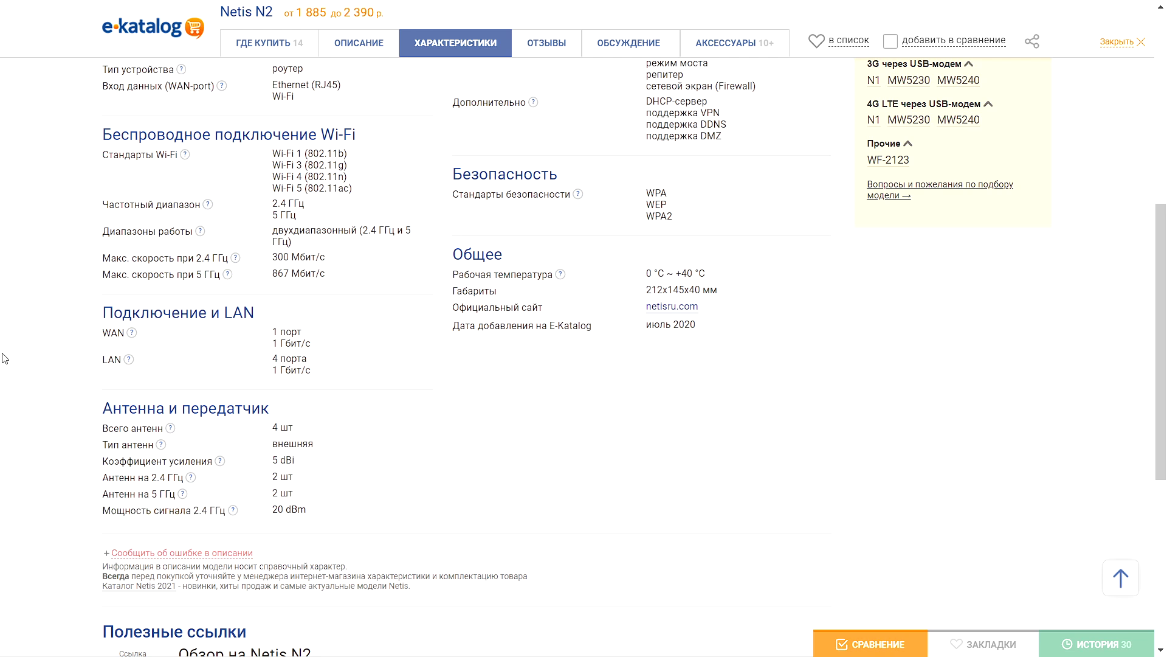
pyautogui.scroll(2, 16, 366)
pyautogui.scroll(5, 16, 366)
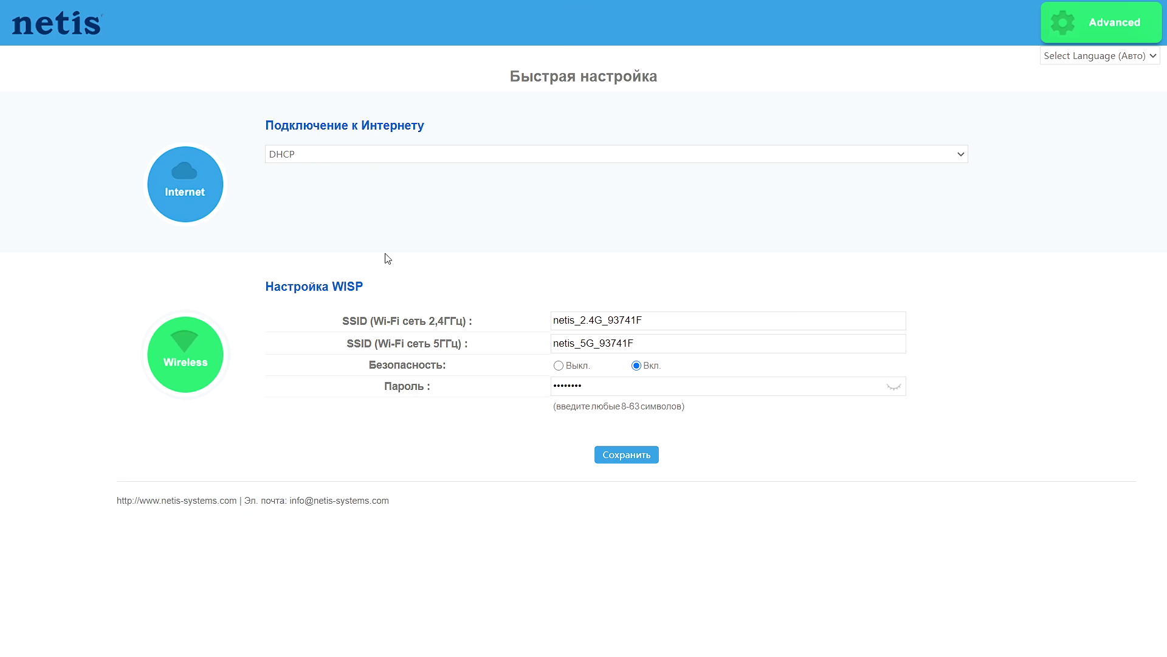
# Switch to the Netis router's quick setup page and view the available internet connection types without changing the selection.
pyautogui.click(581, 153)
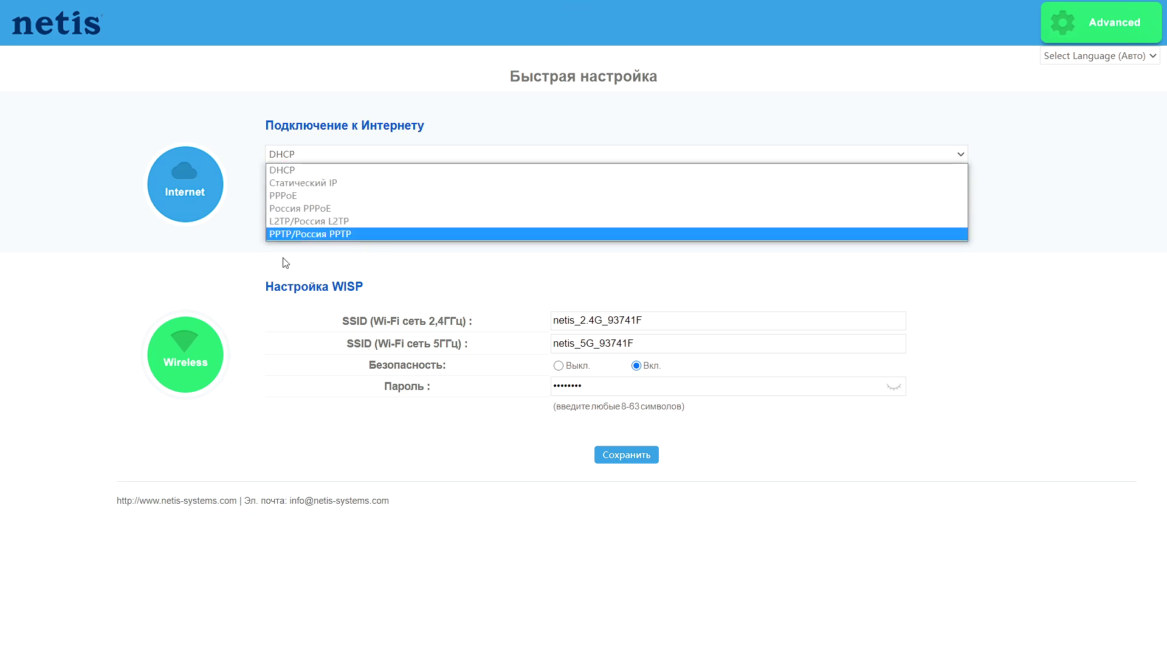
pyautogui.click(251, 327)
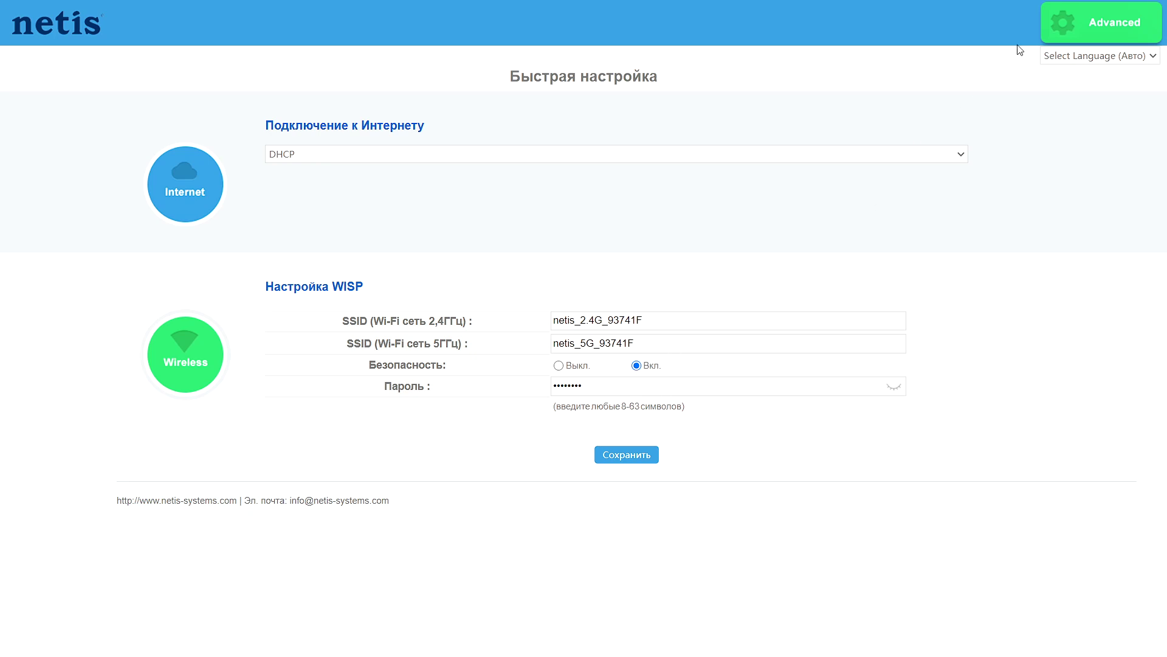
# Open the router's advanced settings, enlarge the page, and look through the WAN, LAN and wireless status information.
pyautogui.click(1070, 30)
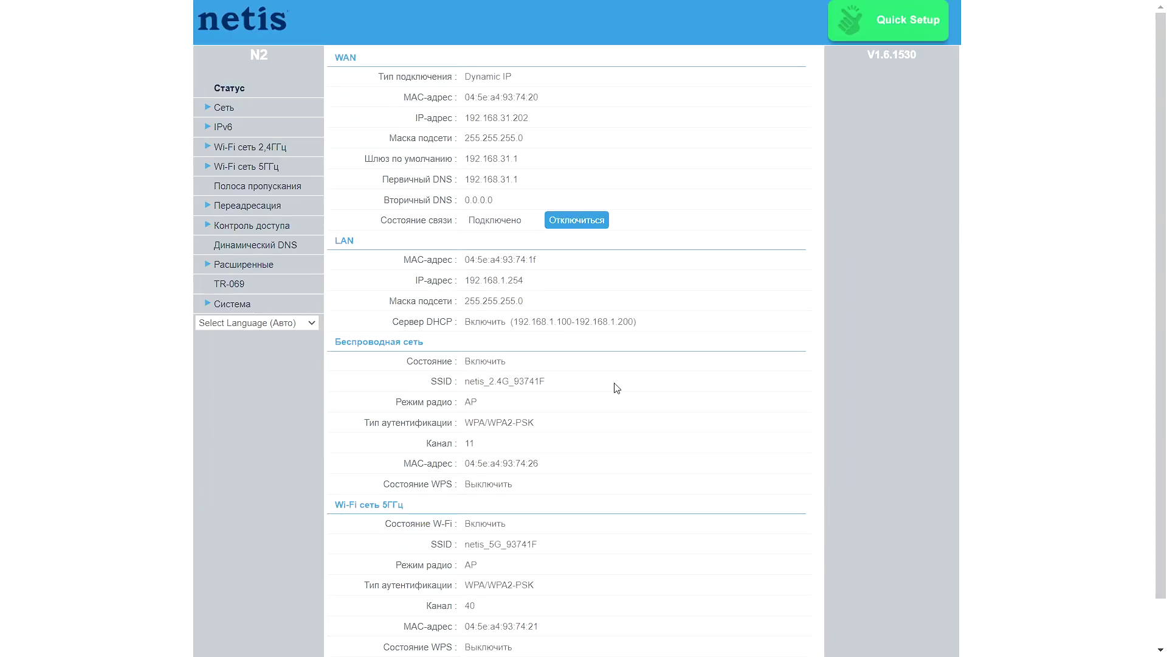
pyautogui.hotkey('ctrl', '+')
pyautogui.hotkey('ctrl', '+')
pyautogui.hotkey('ctrl', '+')
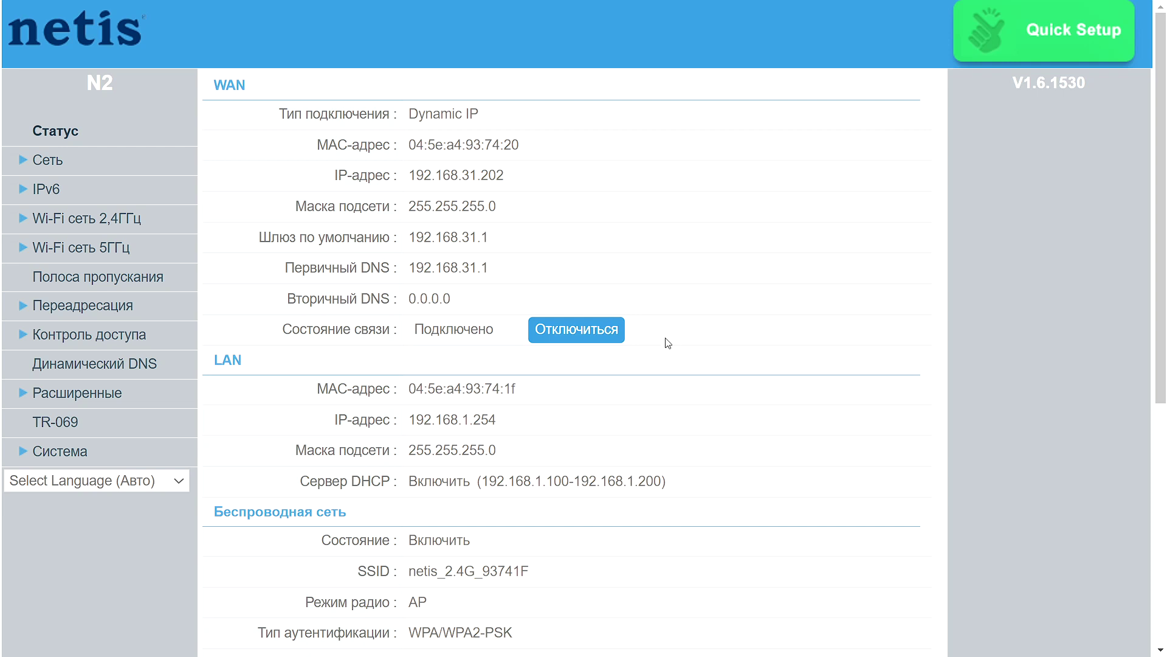
pyautogui.scroll(-5, 664, 340)
pyautogui.scroll(5, 654, 381)
# Look through the network section's WAN, LAN, IPTV, address reservation and operating mode pages, including the IPTV mode options.
pyautogui.click(40, 163)
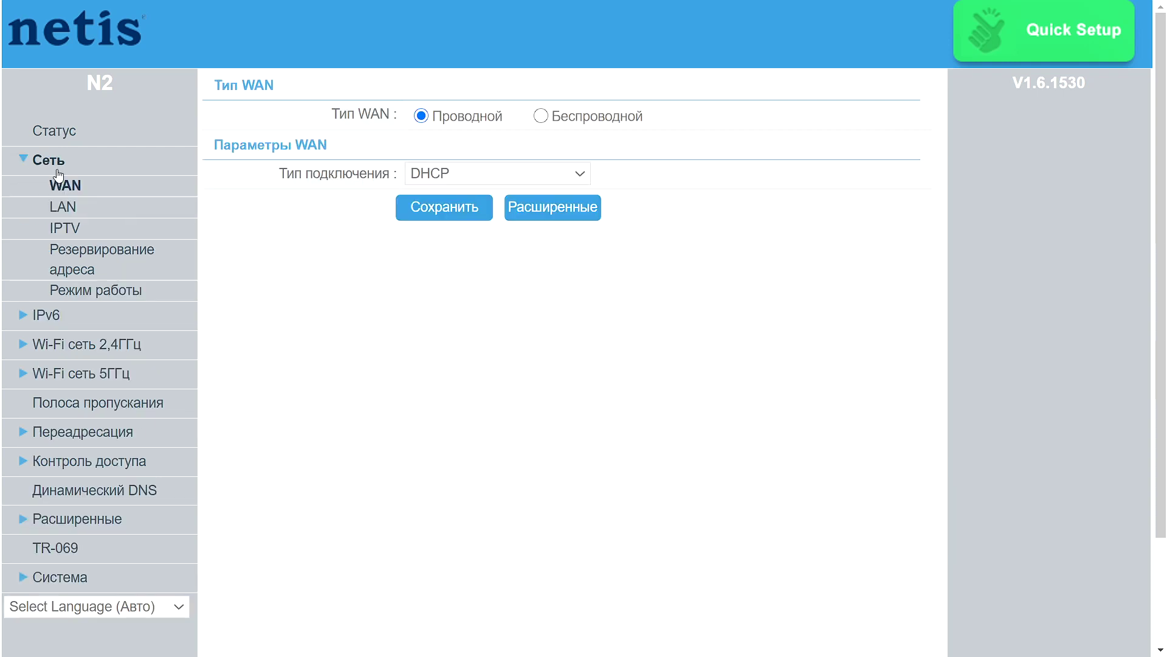
pyautogui.click(68, 208)
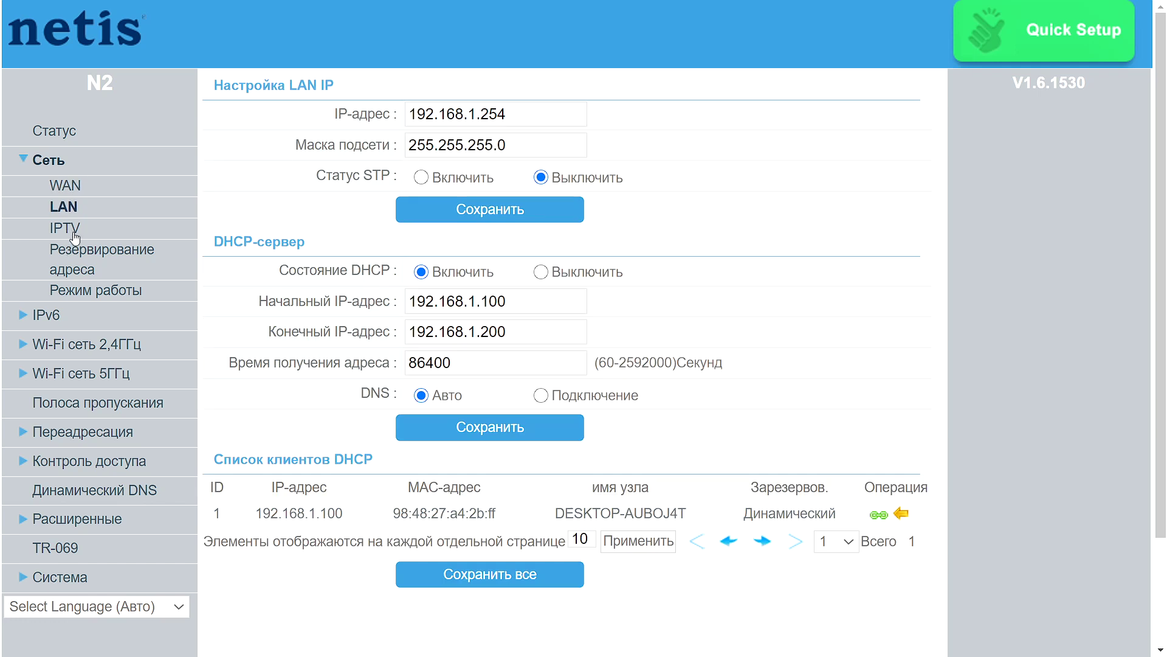
pyautogui.click(72, 230)
pyautogui.click(535, 117)
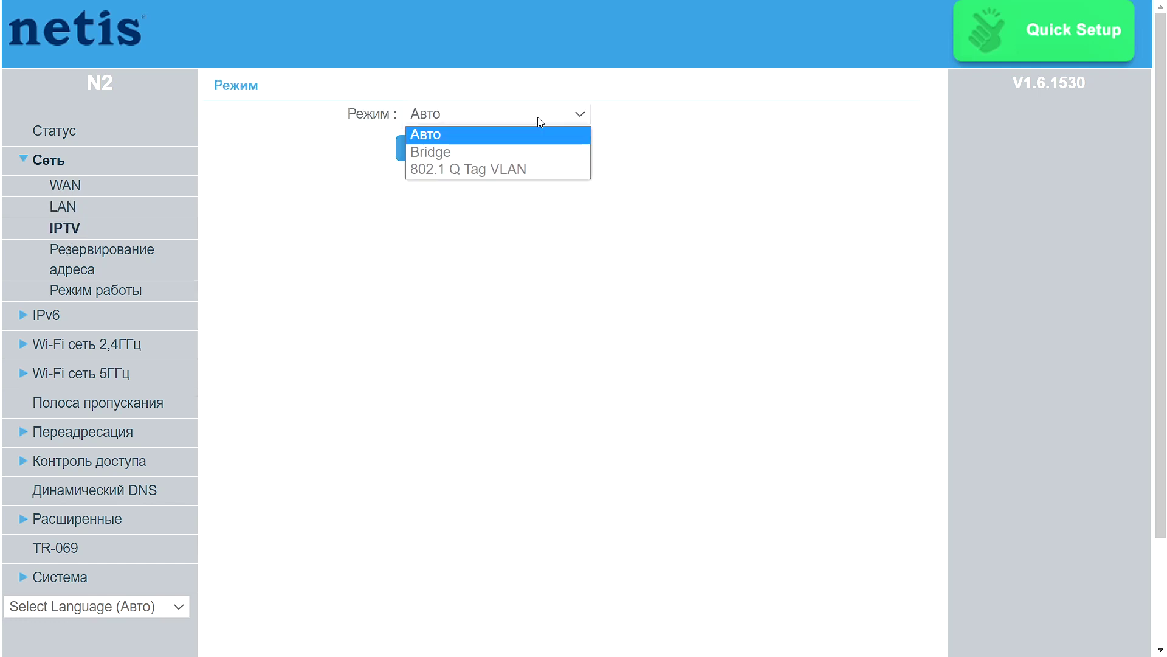
pyautogui.click(500, 303)
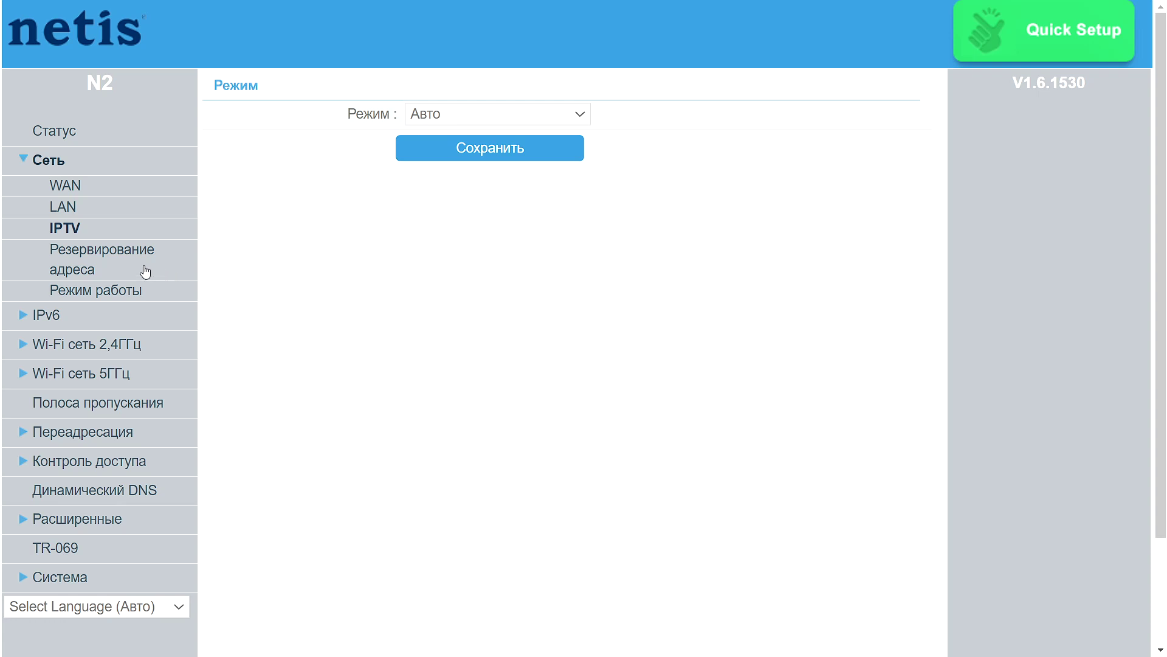
pyautogui.click(119, 261)
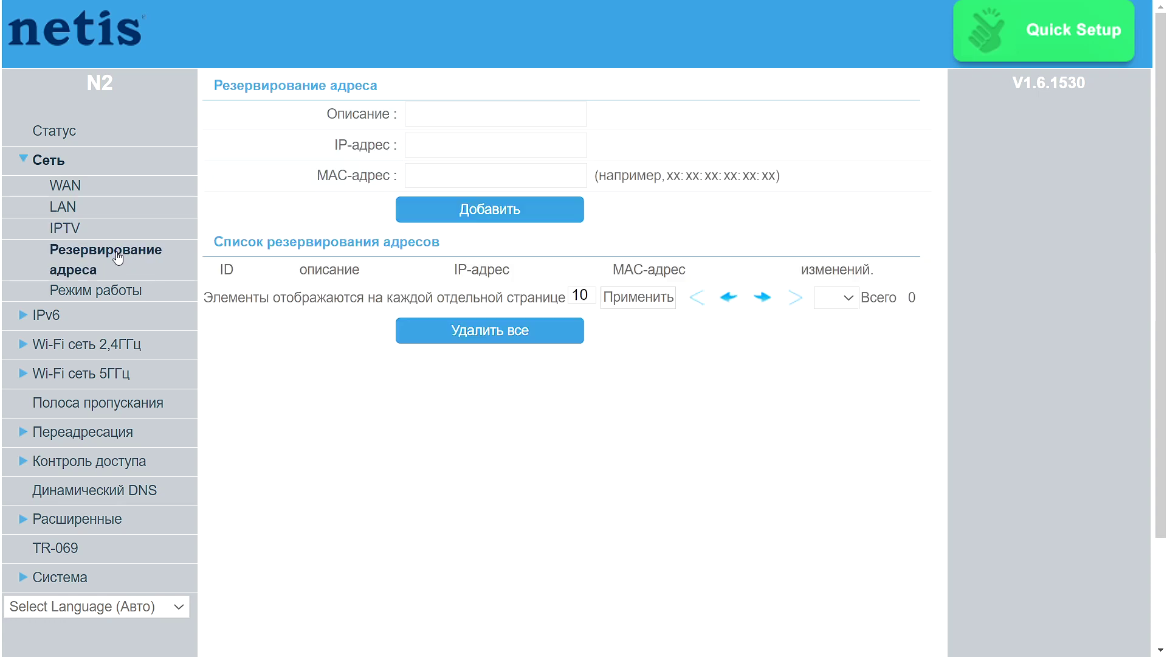
pyautogui.click(122, 295)
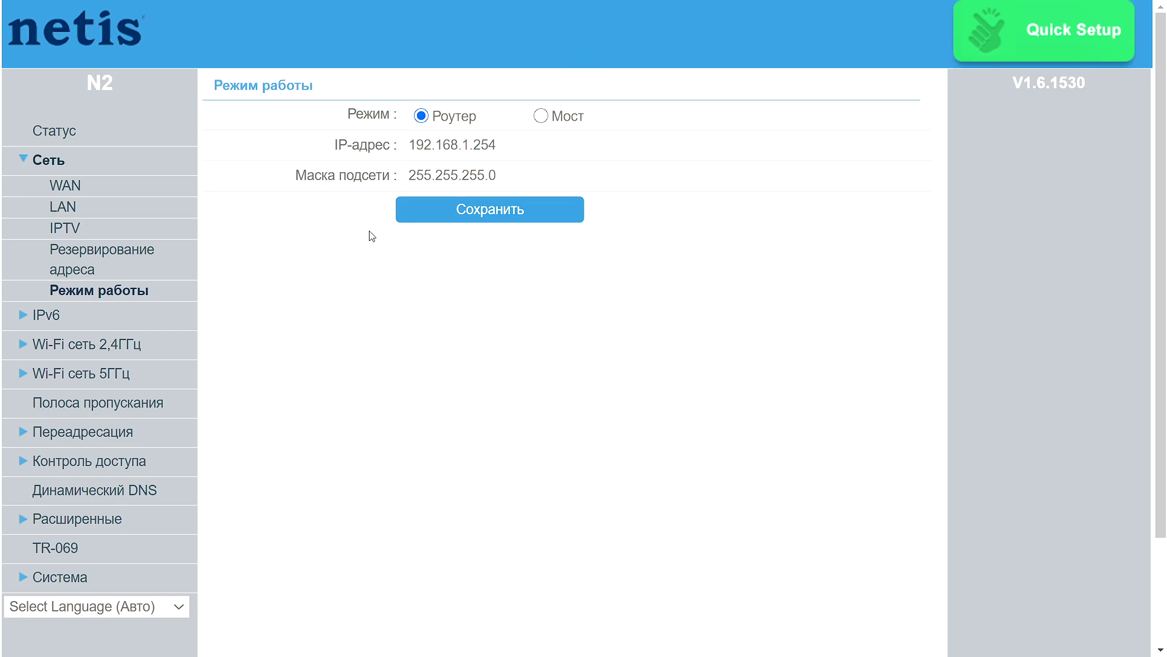
# Examine the IPv6 section's status, LAN and WAN pages.
pyautogui.click(45, 316)
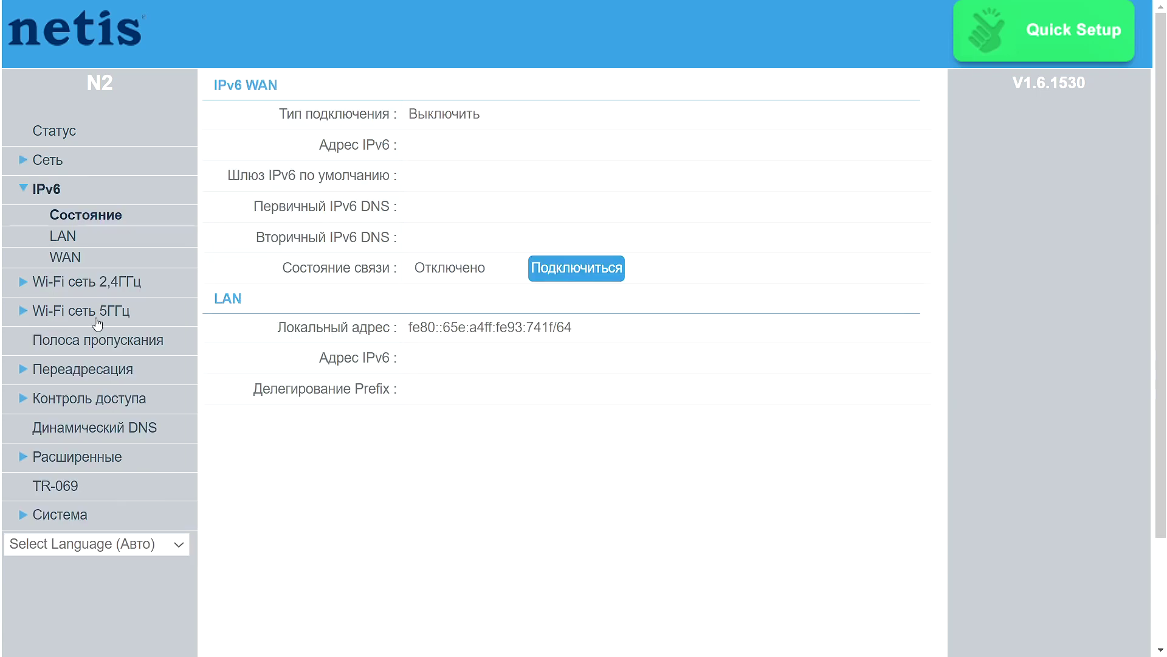
pyautogui.click(88, 239)
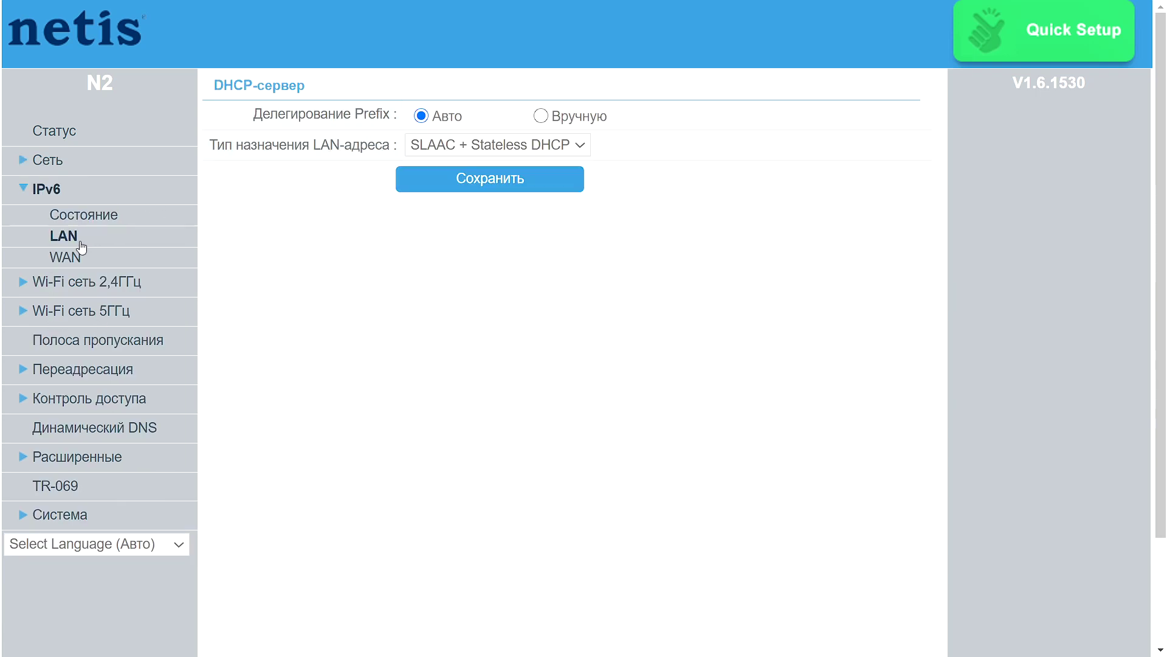
pyautogui.click(81, 264)
pyautogui.click(79, 238)
pyautogui.click(84, 220)
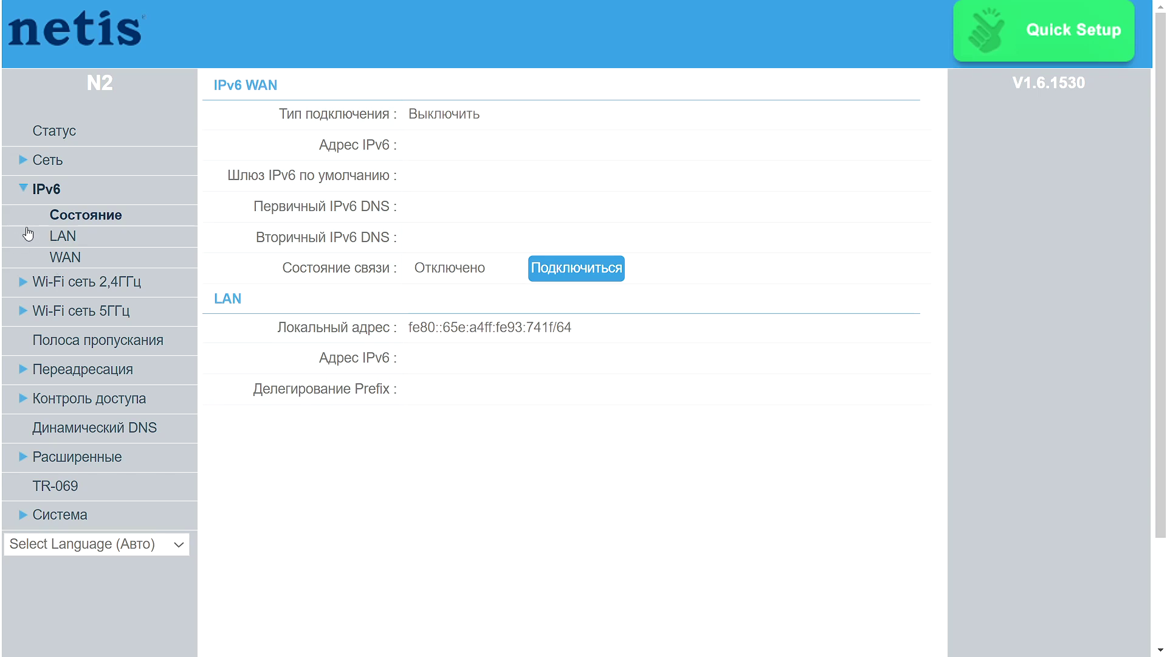
pyautogui.click(75, 249)
pyautogui.click(70, 237)
pyautogui.click(72, 216)
# Compare the main Wi-Fi settings of the 2.4 GHz and 5 GHz networks.
pyautogui.click(24, 284)
pyautogui.click(23, 381)
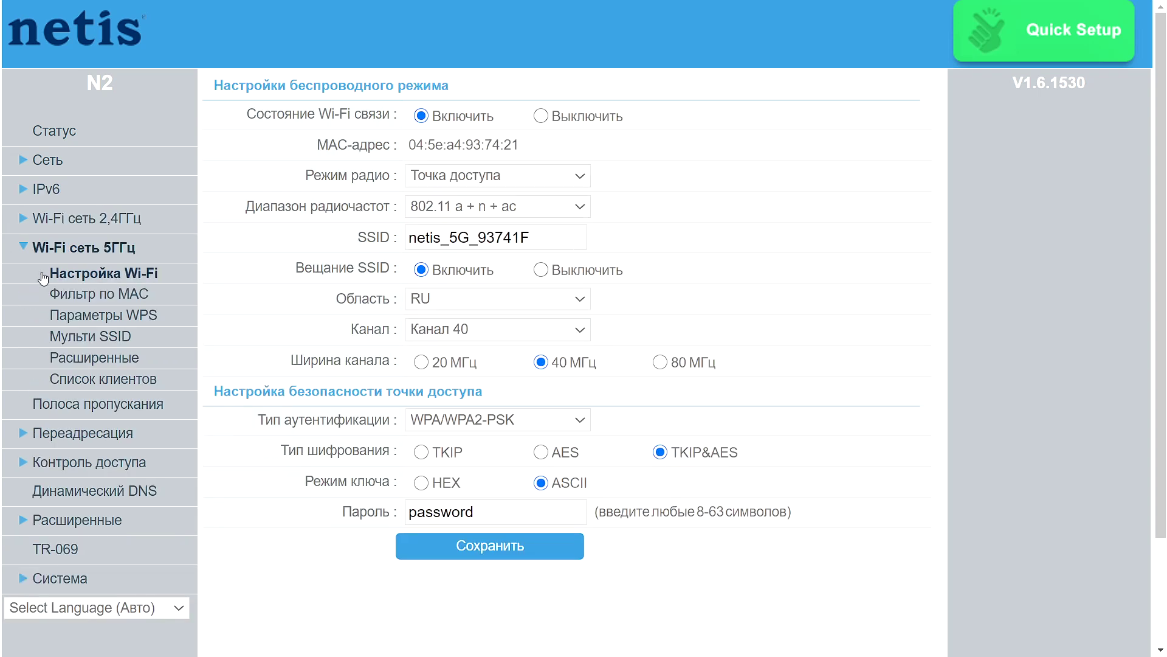
pyautogui.click(31, 223)
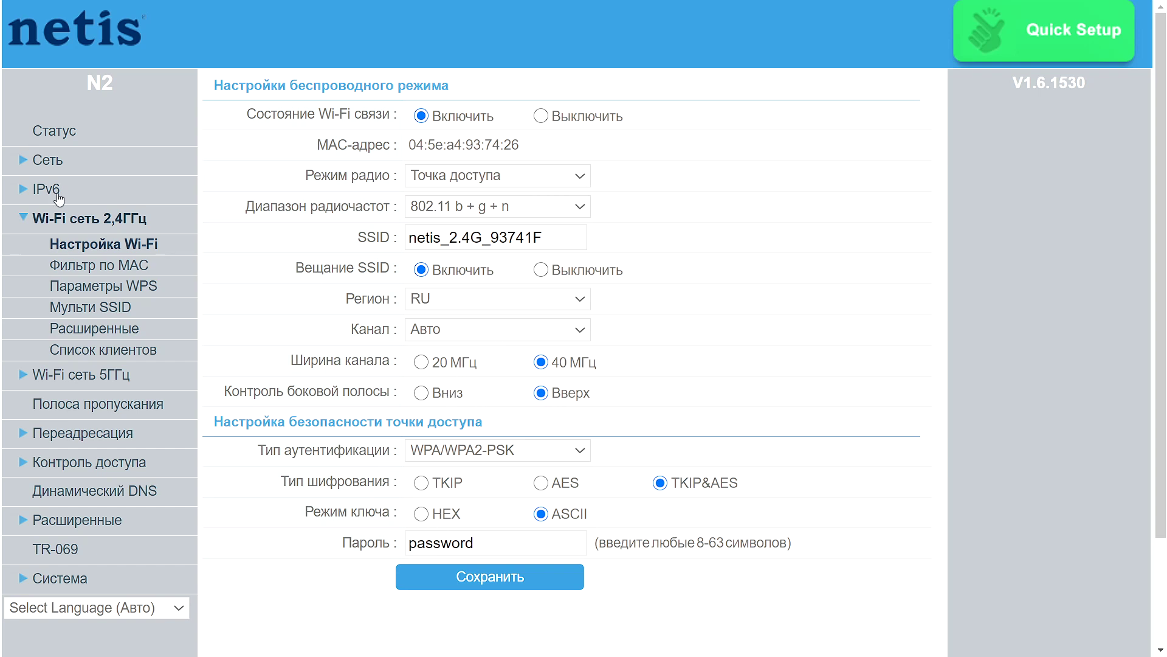
# View the 2.4 GHz network's MAC filter, WPS, advanced and client list pages, then the 5 GHz Wi-Fi settings.
pyautogui.click(99, 267)
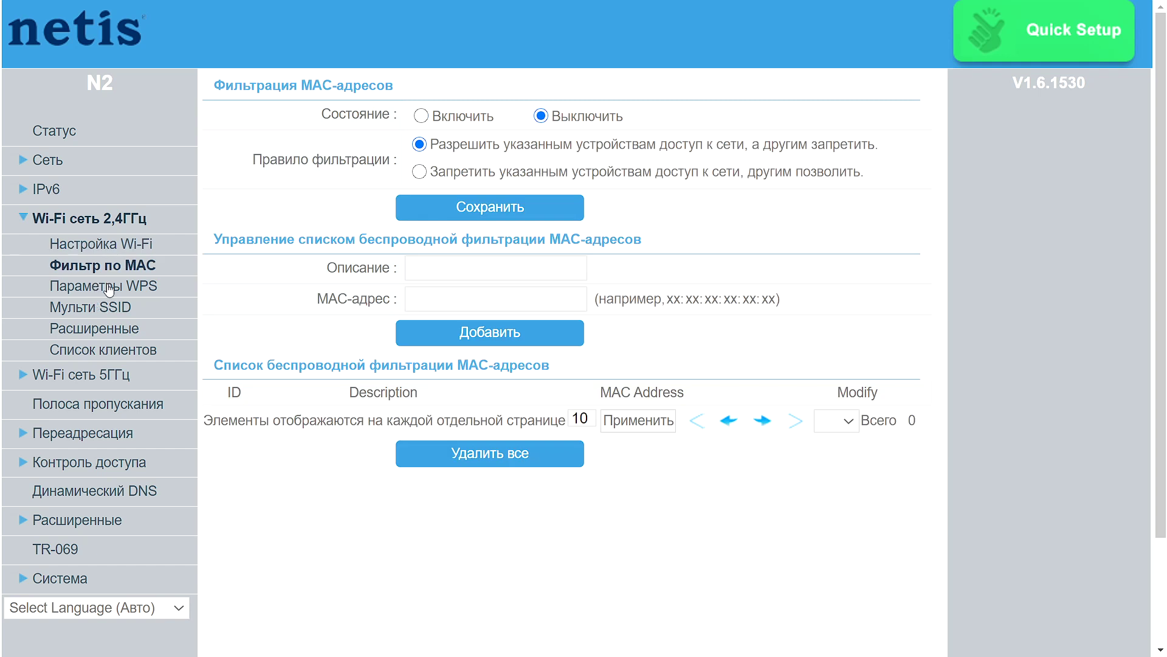
pyautogui.click(108, 287)
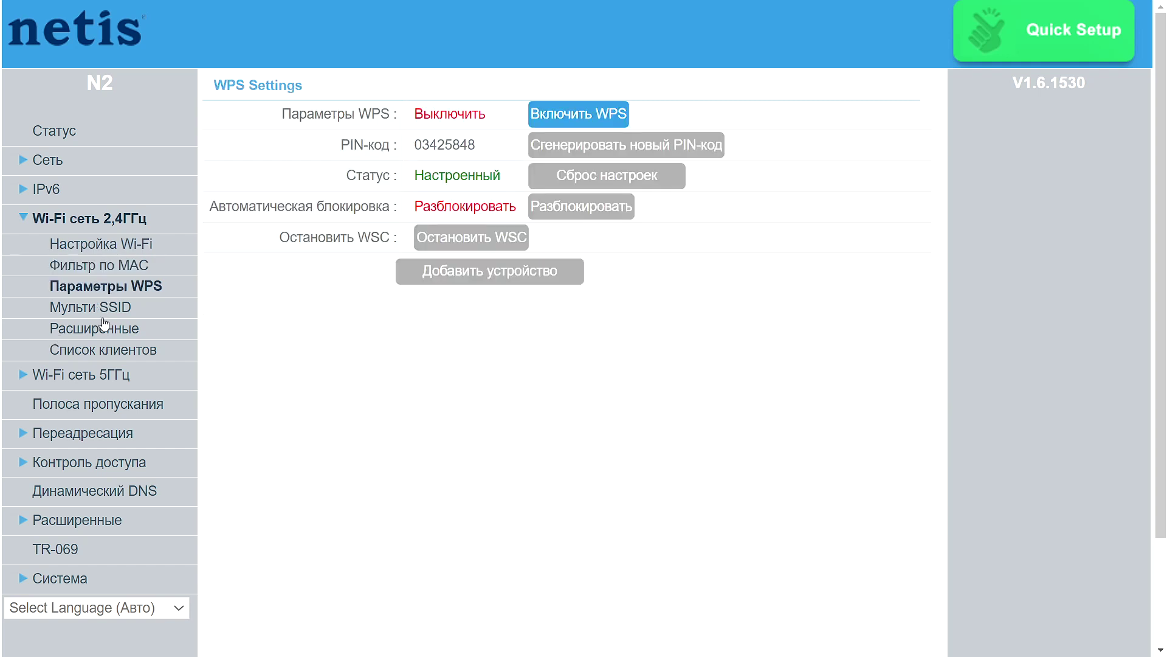
pyautogui.click(94, 331)
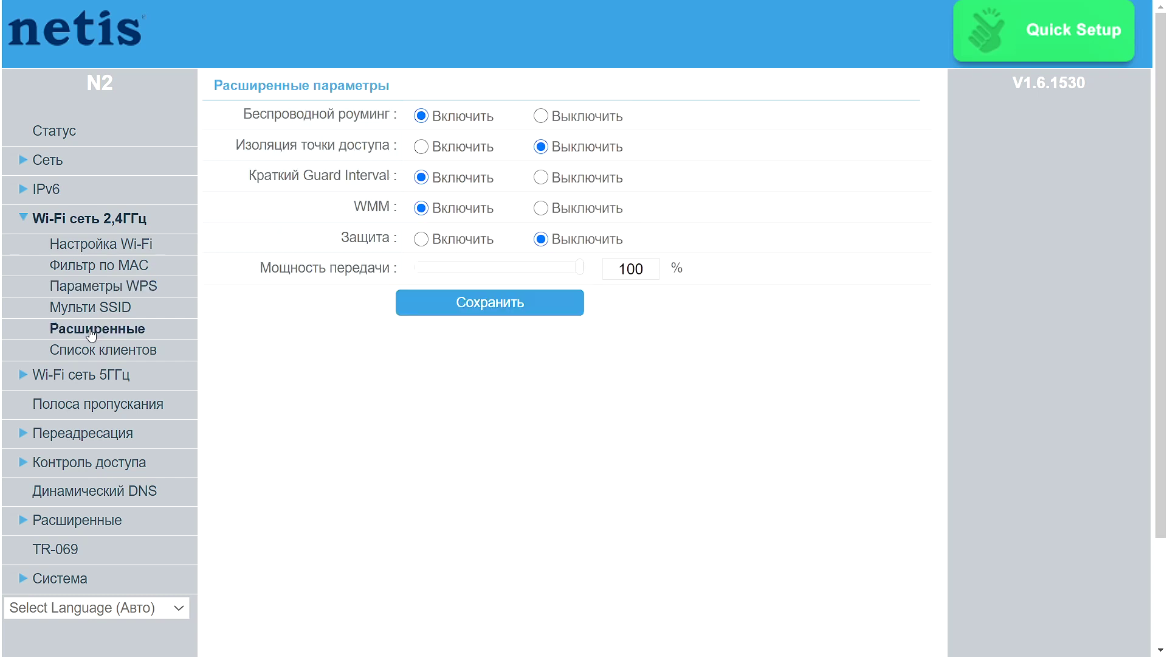
pyautogui.click(92, 351)
pyautogui.click(94, 332)
pyautogui.click(24, 375)
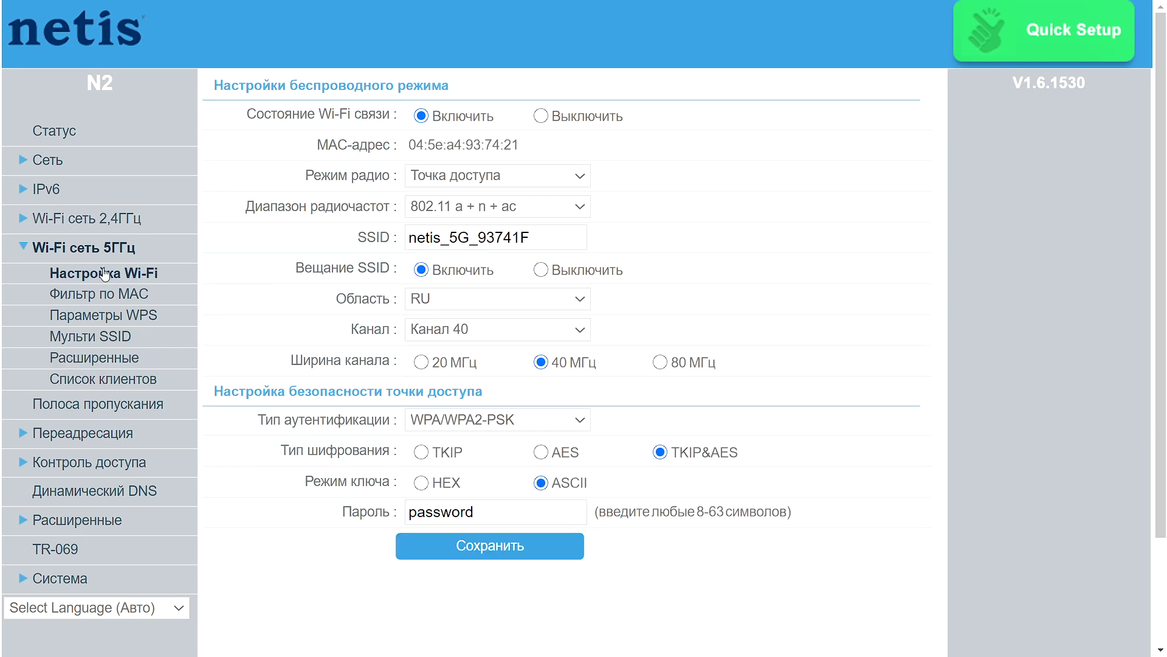
# Look through the advanced section's VPN, WOL, ARP table, remote management, port settings and static route pages.
pyautogui.click(77, 520)
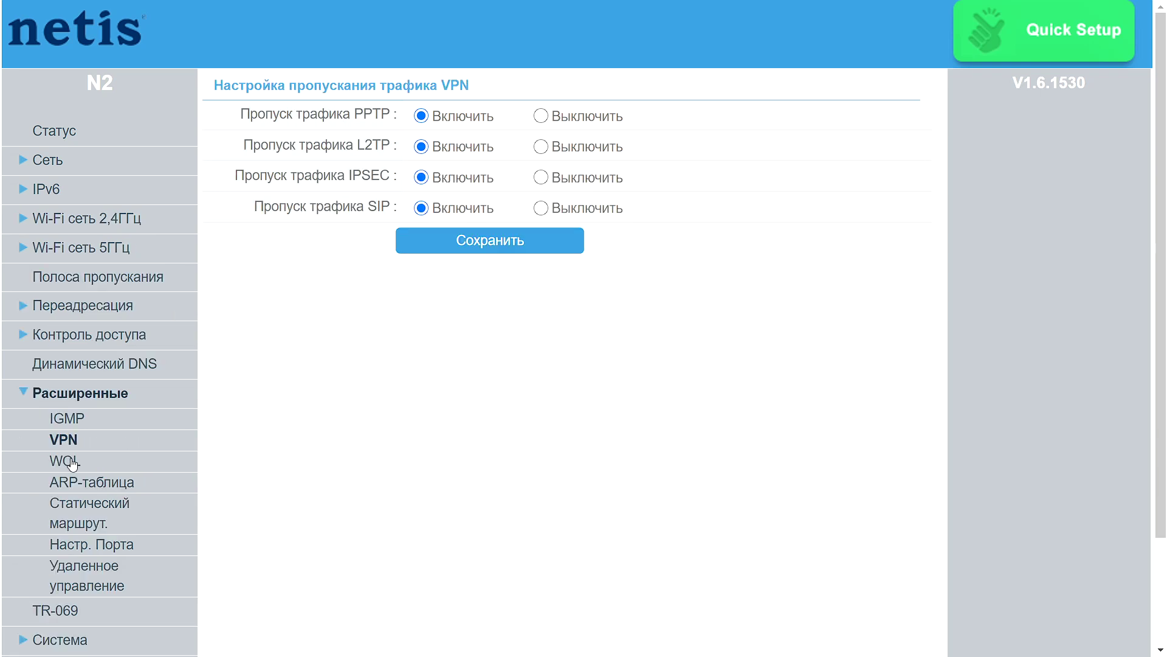
pyautogui.click(73, 470)
pyautogui.click(82, 486)
pyautogui.scroll(-2, 88, 505)
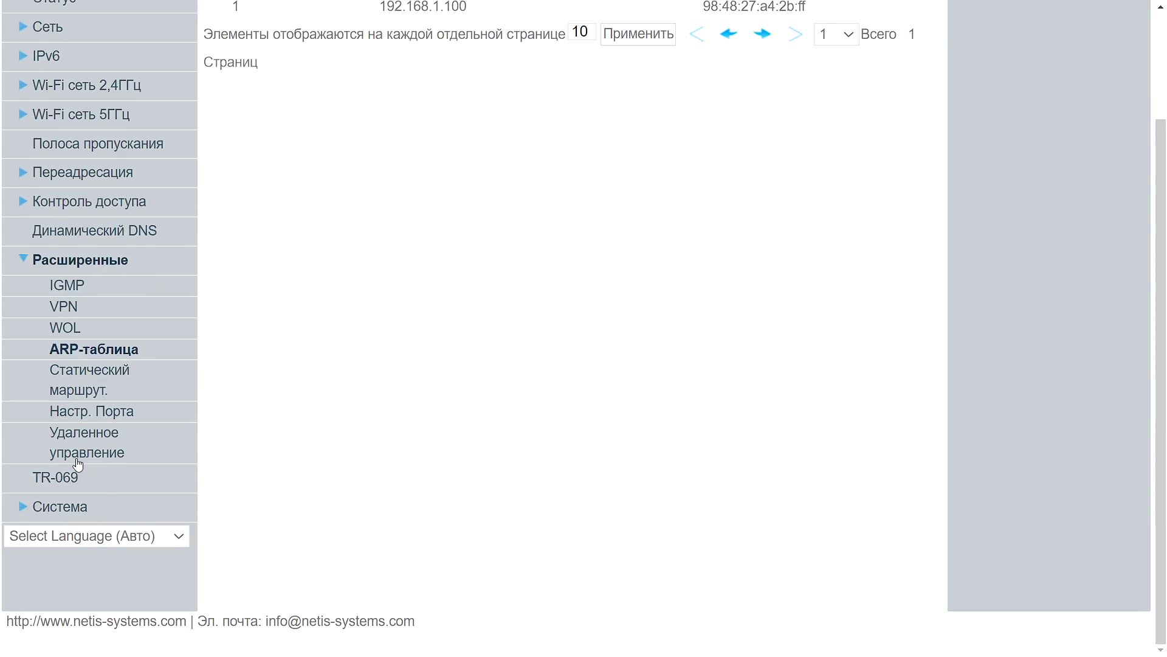
pyautogui.click(79, 433)
pyautogui.click(79, 415)
pyautogui.click(81, 392)
pyautogui.scroll(-3, 91, 435)
# Open the system section's firmware update page and look over the list of available system tools.
pyautogui.click(28, 507)
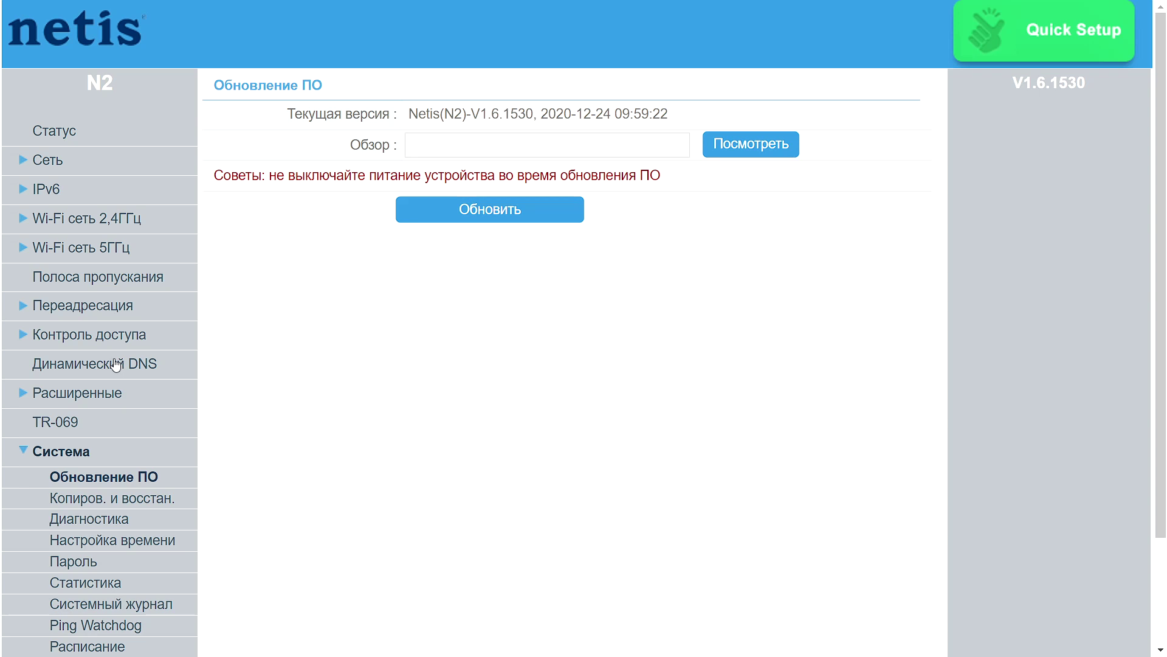
pyautogui.scroll(-1, 113, 374)
pyautogui.scroll(1, 105, 405)
pyautogui.scroll(-3, 45, 362)
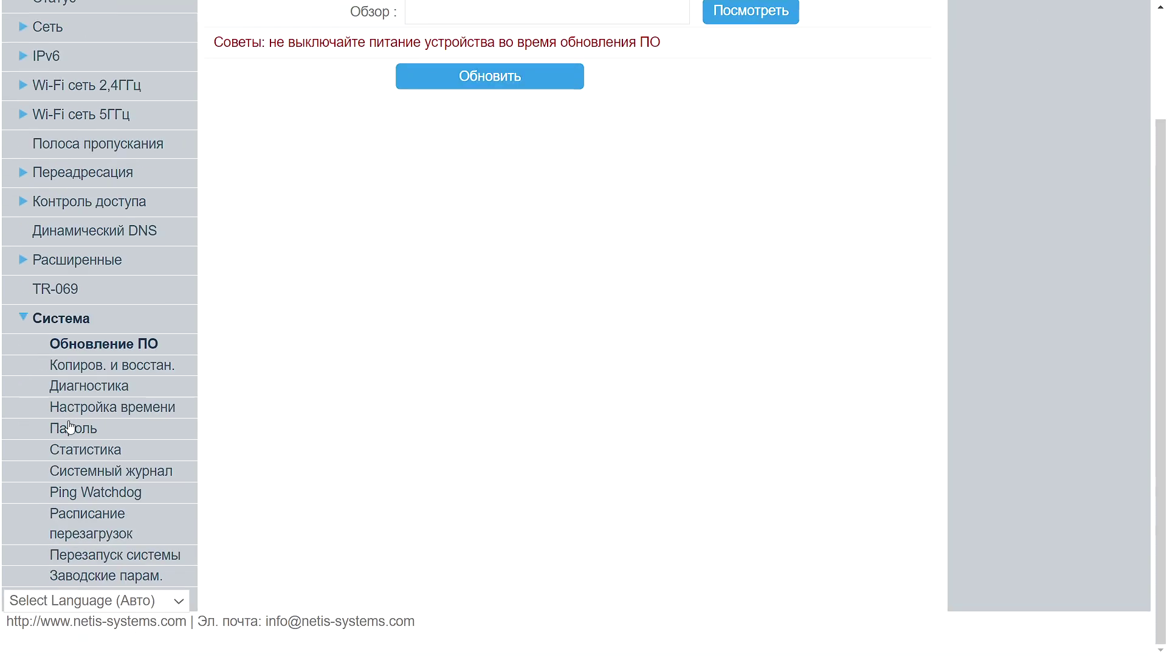
pyautogui.scroll(3, 140, 462)
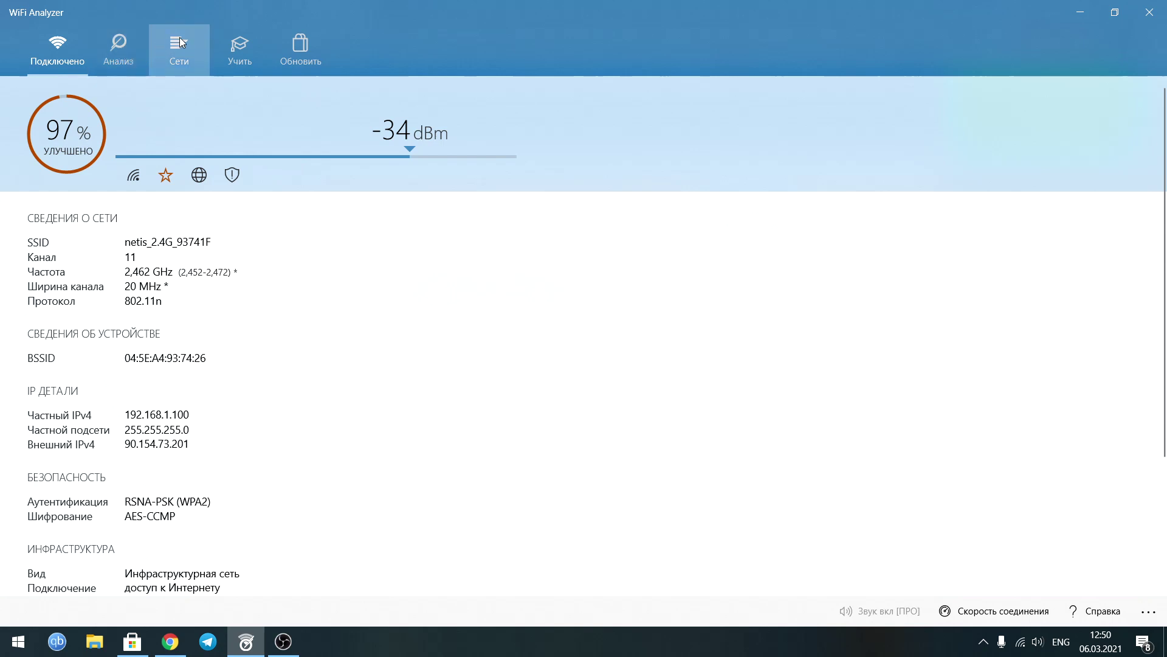
# In WiFi Analyzer, view the list of detected networks and the channel analysis.
pyautogui.click(169, 54)
pyautogui.click(125, 53)
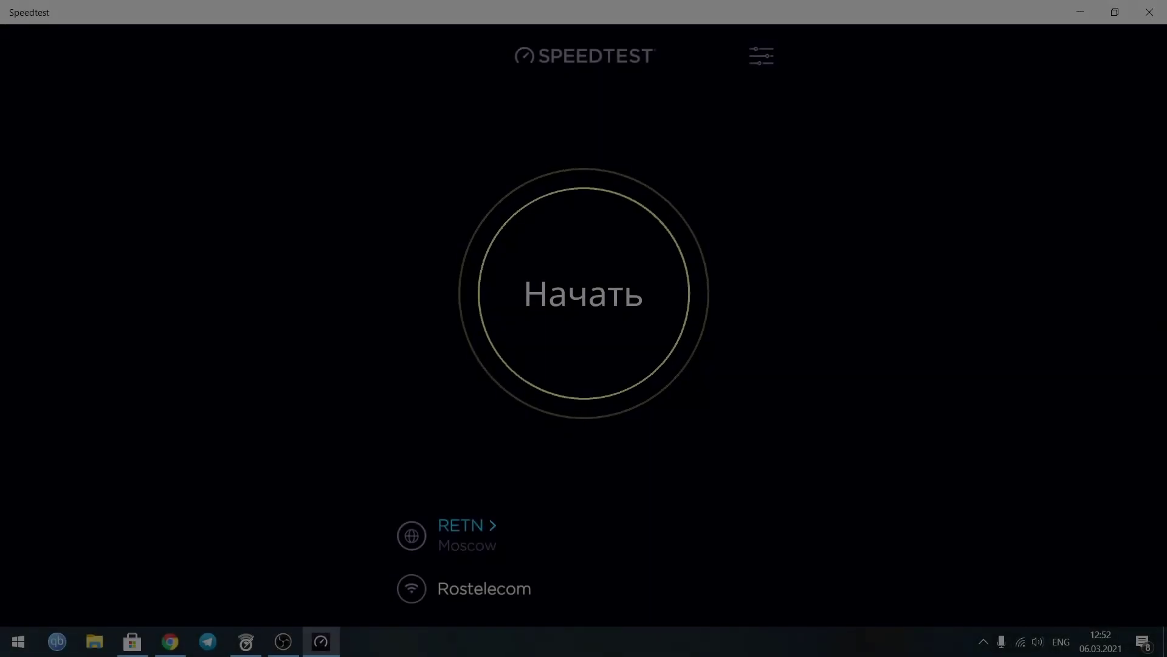
# Switch to Speedtest and start an internet speed test on the RETN Moscow server.
pyautogui.click(616, 284)
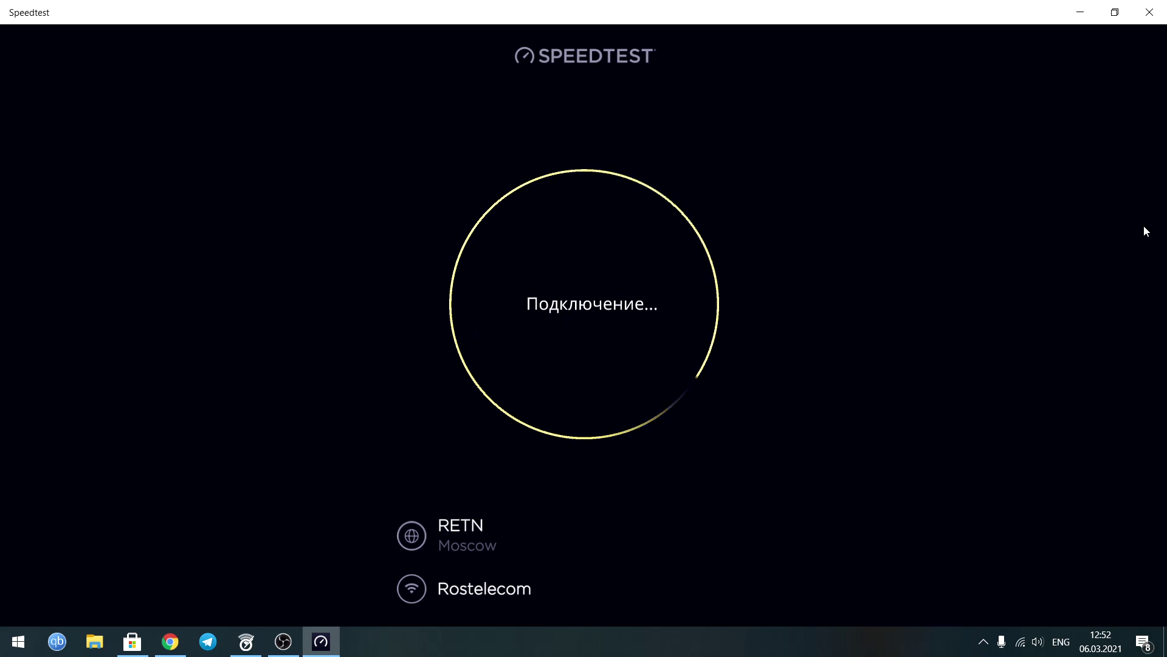